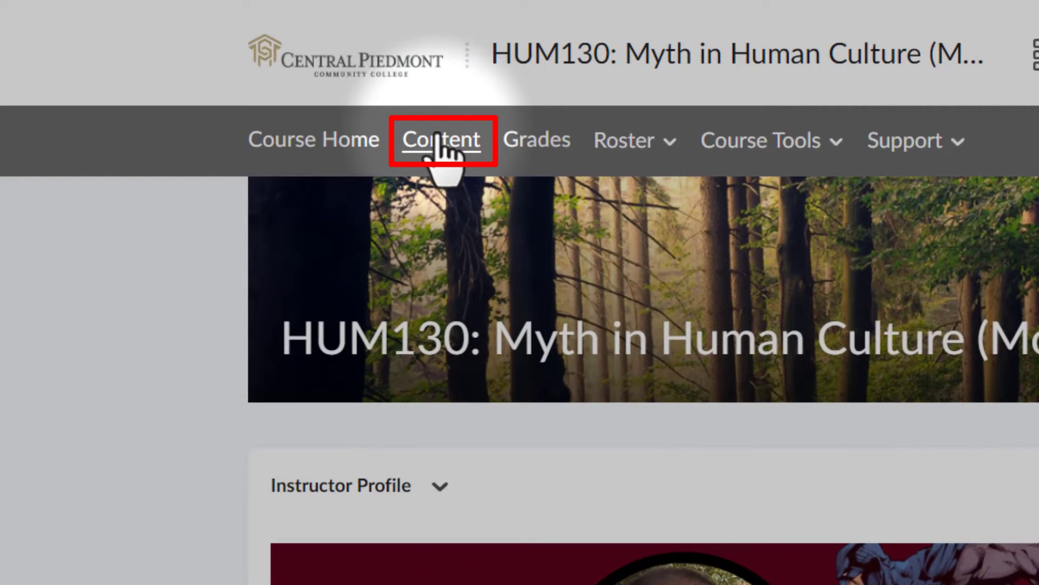
Start a new assignment in New Unit from the course Content page
click(438, 138)
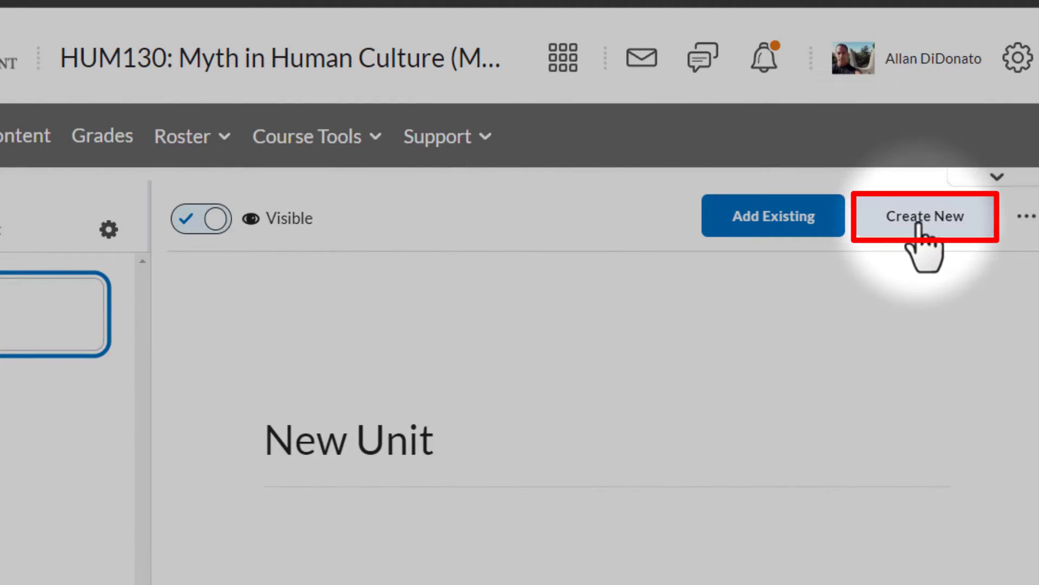
click(920, 225)
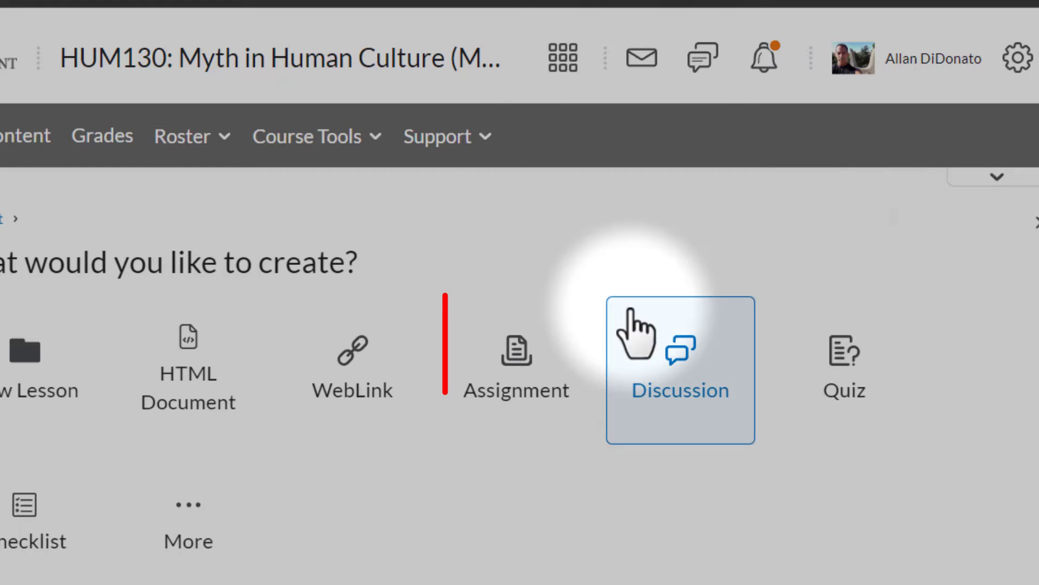
click(533, 375)
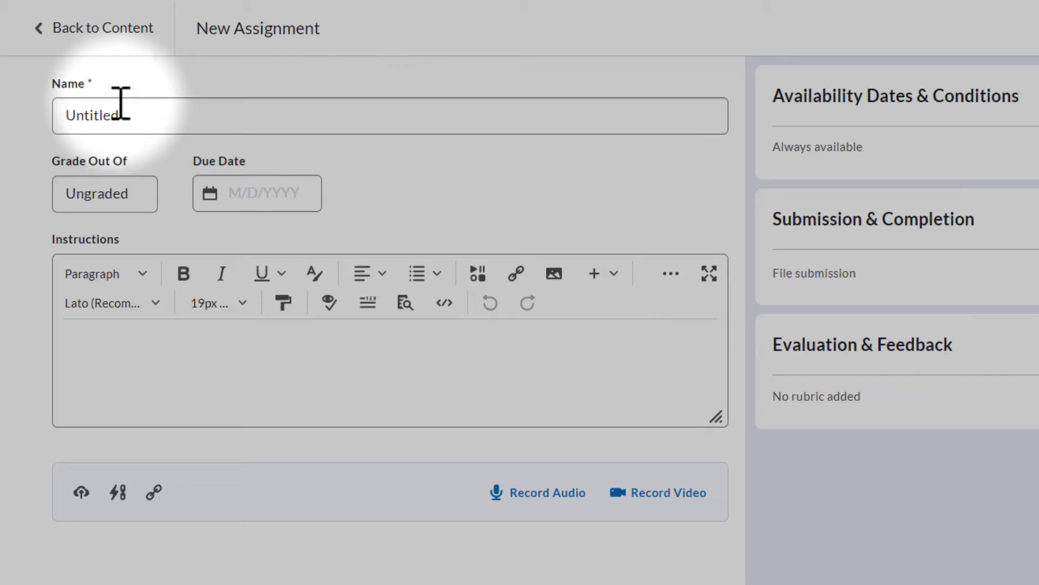
Replace the Untitled name with 'Test' and bring up the Add a File dialog
click(109, 109)
double_click(117, 109)
text(Test)
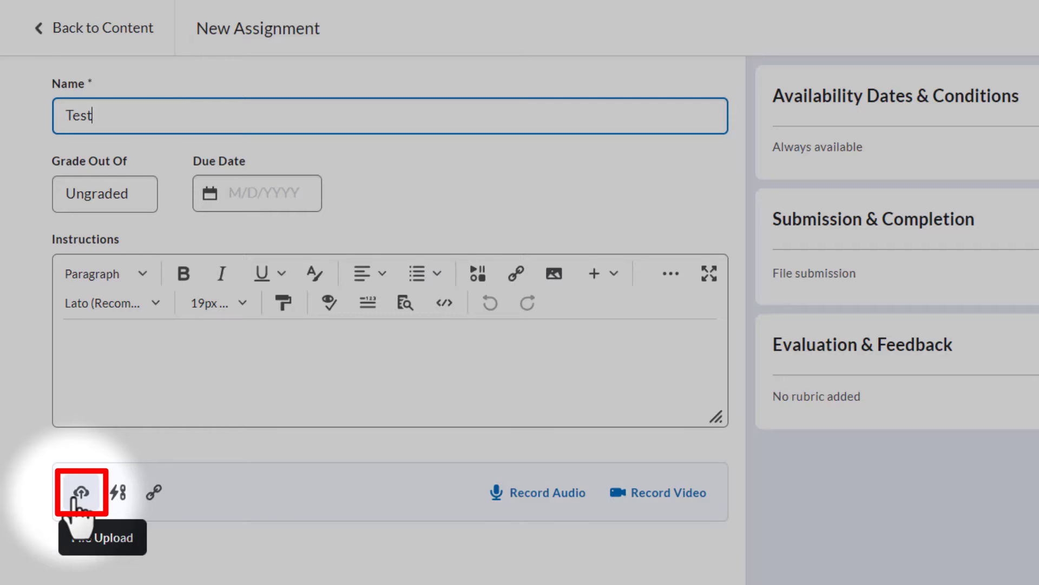
click(80, 493)
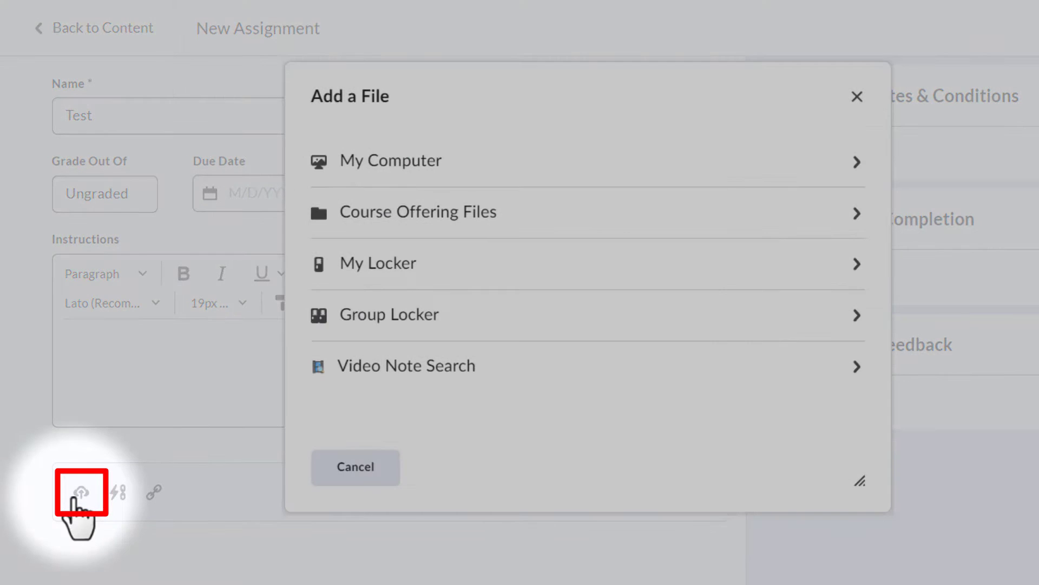
Attach 'HUM 120 - Scavenger Hunt - Italy 3' .docx from the computer and make the assignment visible
click(414, 179)
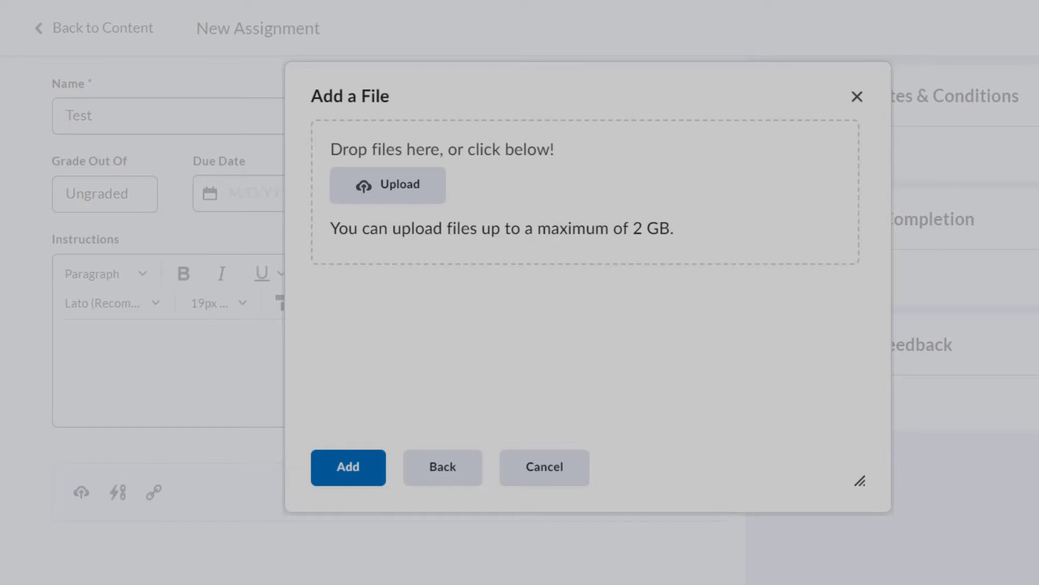
key(alt+Tab)
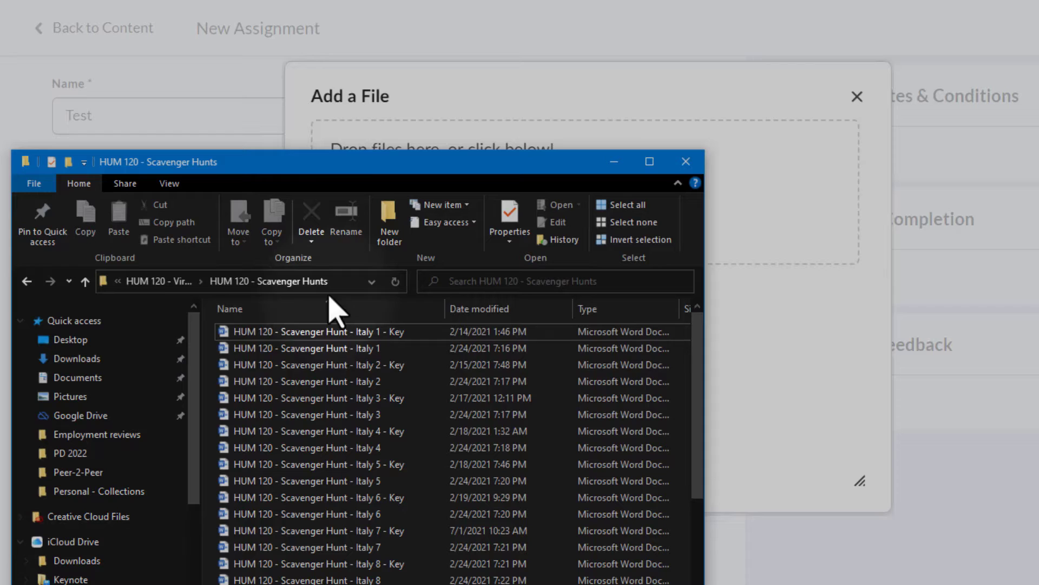
drag(325, 416, 773, 232)
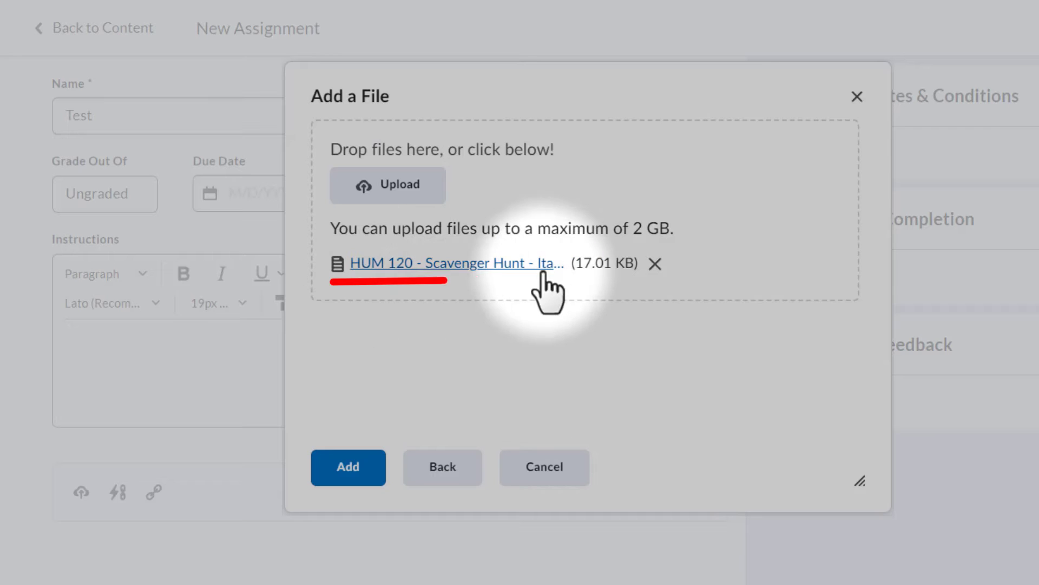
click(347, 468)
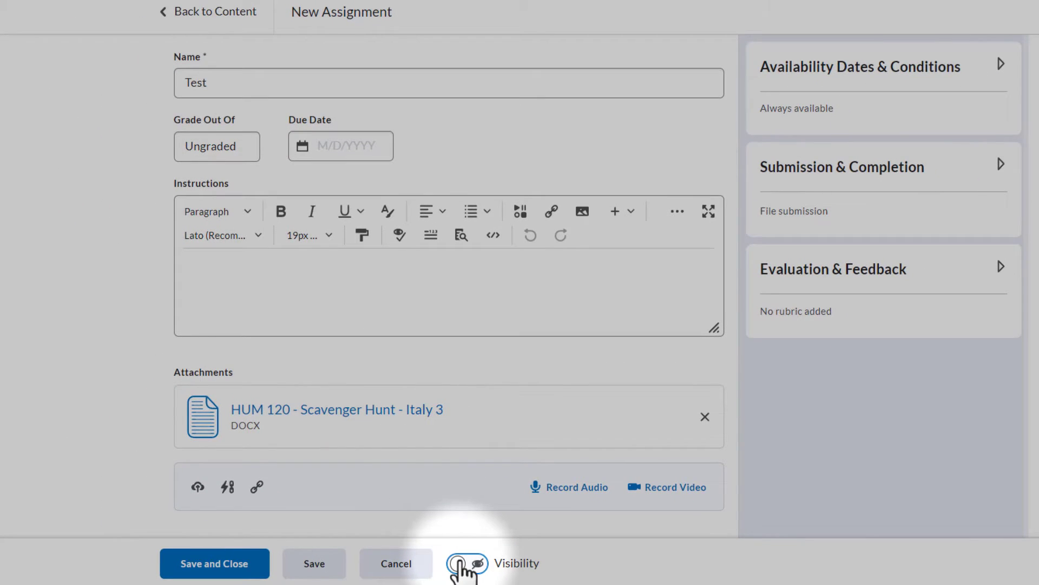
click(462, 566)
Save and close the assignment, then view the course Content as a learner
click(239, 568)
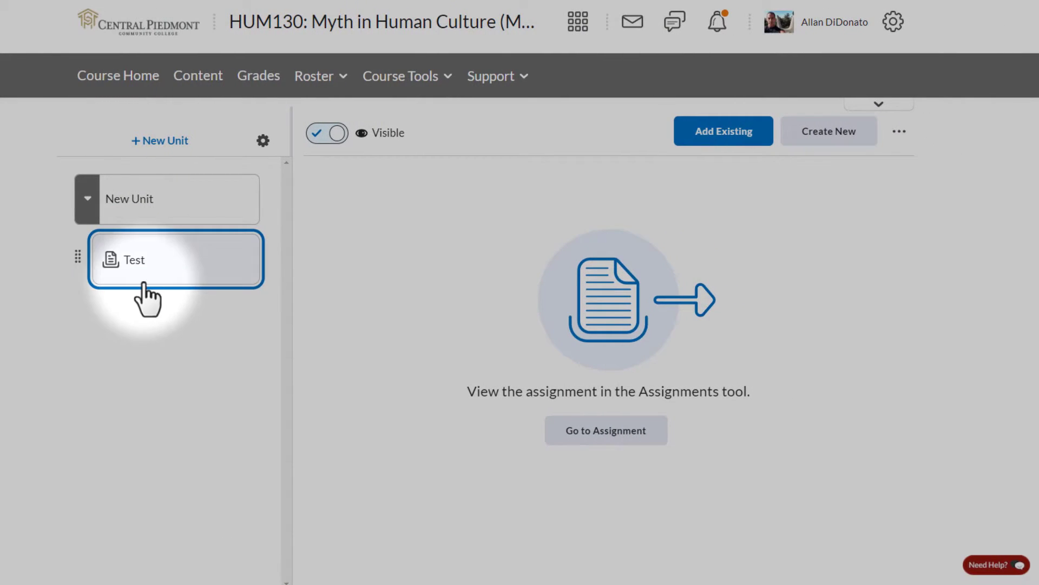
click(828, 22)
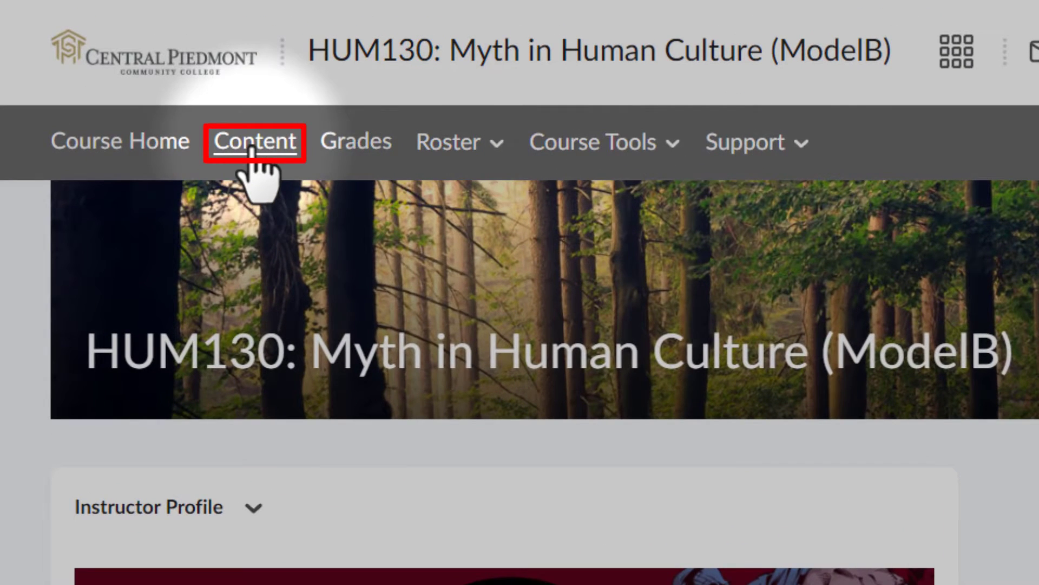
click(253, 149)
Open Test under New Unit and download its Italy 3 Word attachment
click(148, 288)
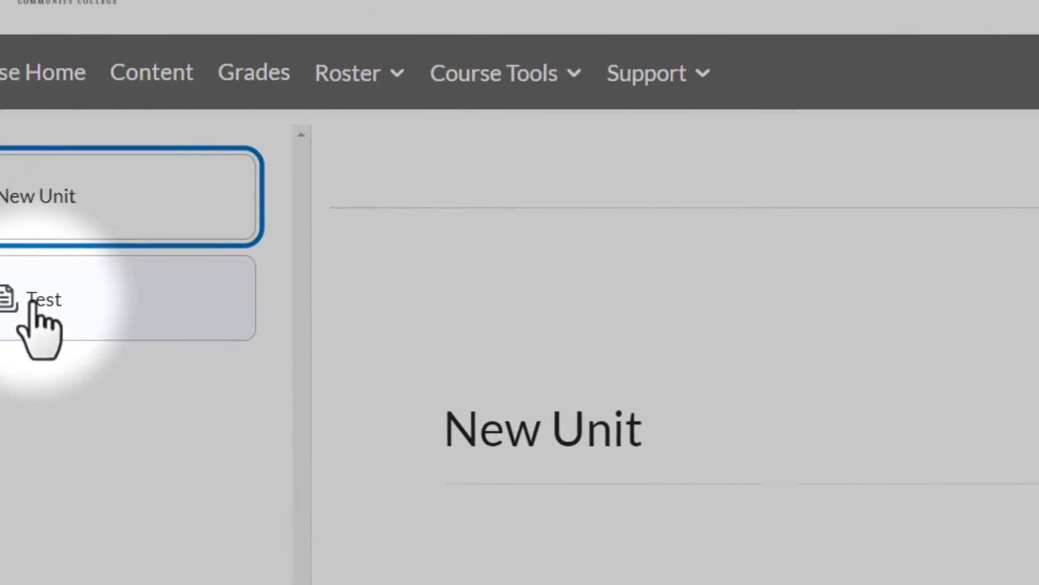
click(145, 372)
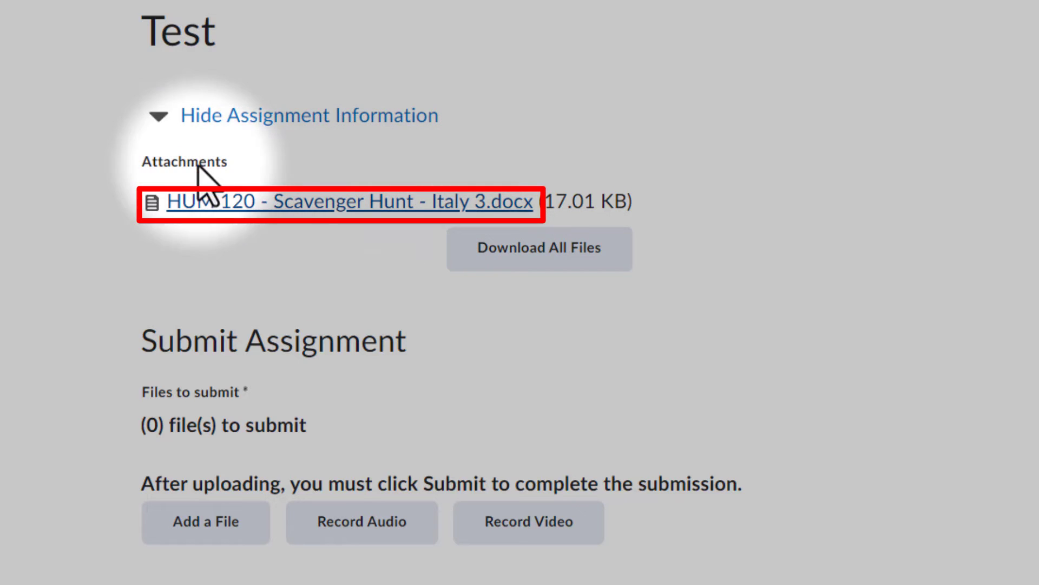
click(434, 213)
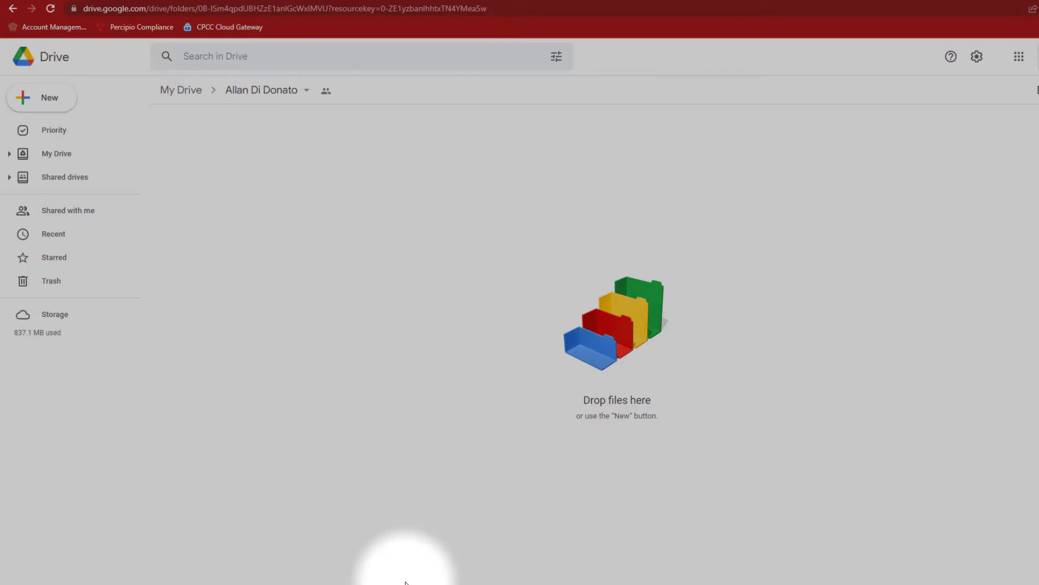
Upload the downloaded Italy 3 .docx into the Drive folder and open it in Google Docs
click(405, 582)
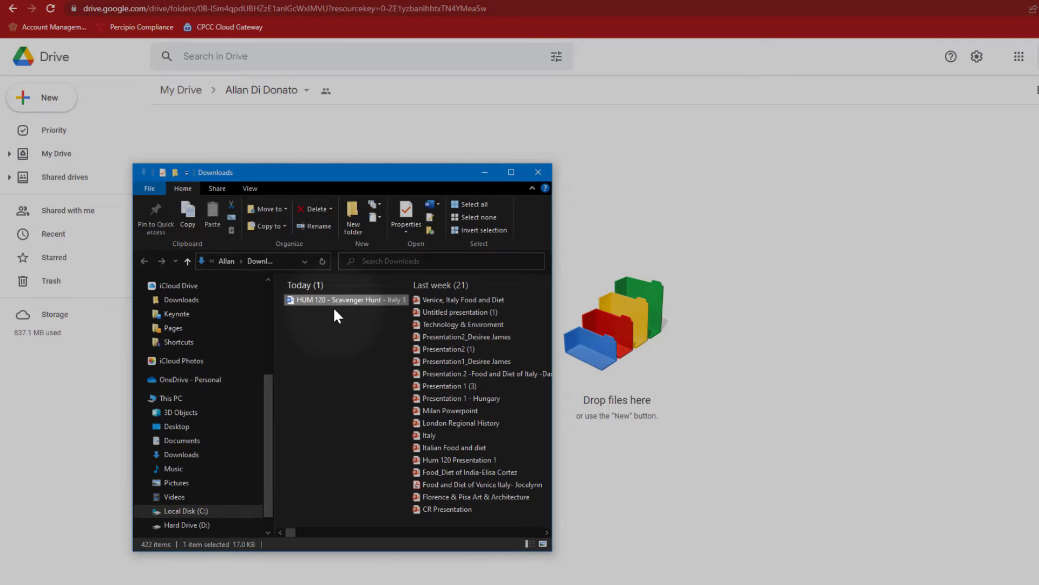
drag(337, 297, 697, 351)
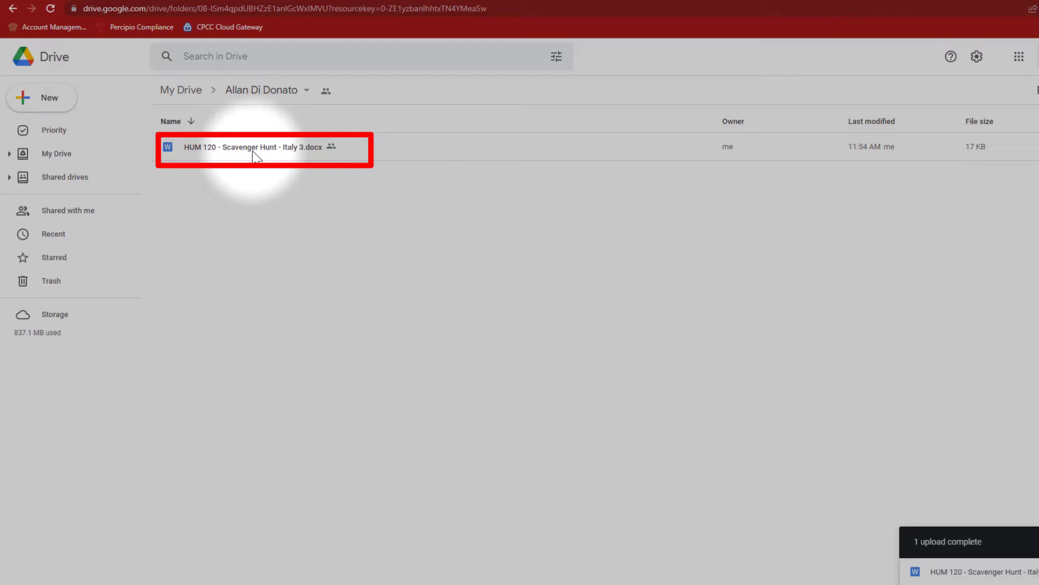
double_click(253, 156)
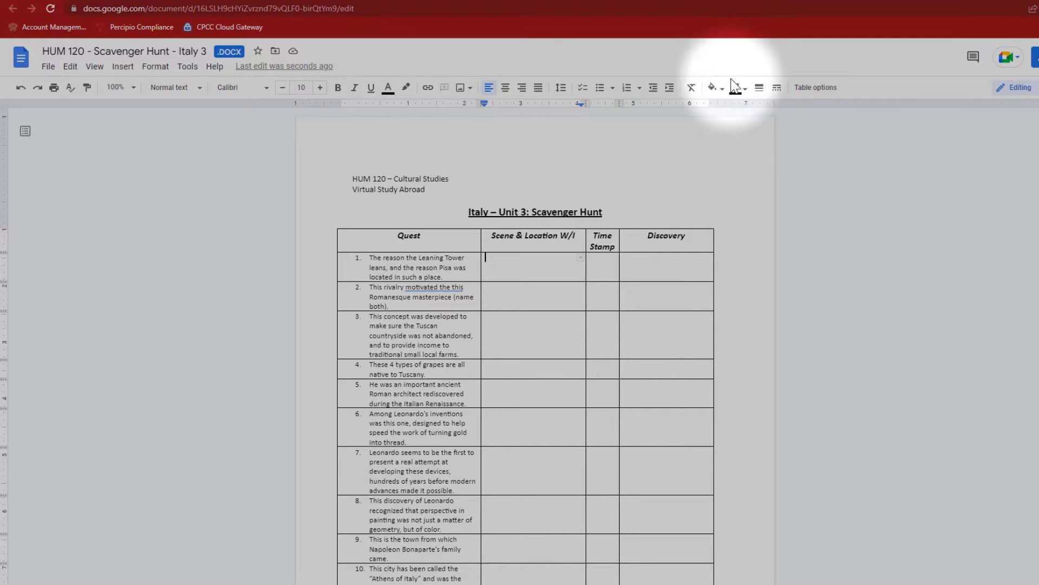
Enter 'sdfsdfs' under Scene & Location and 'sDfasdf' under Discovery in row 1
scroll(650, 193, down, 7)
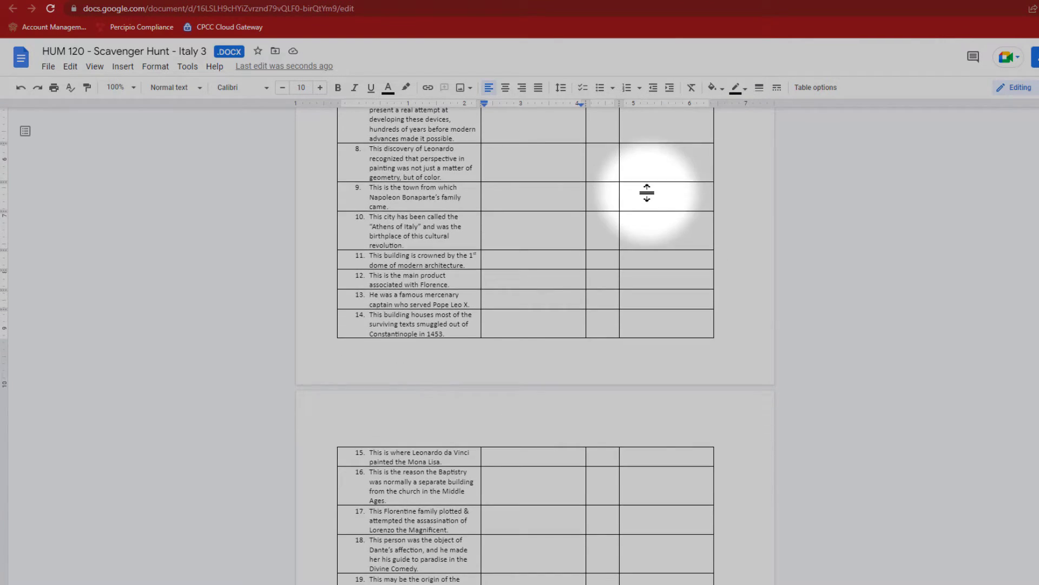
scroll(650, 193, up, 7)
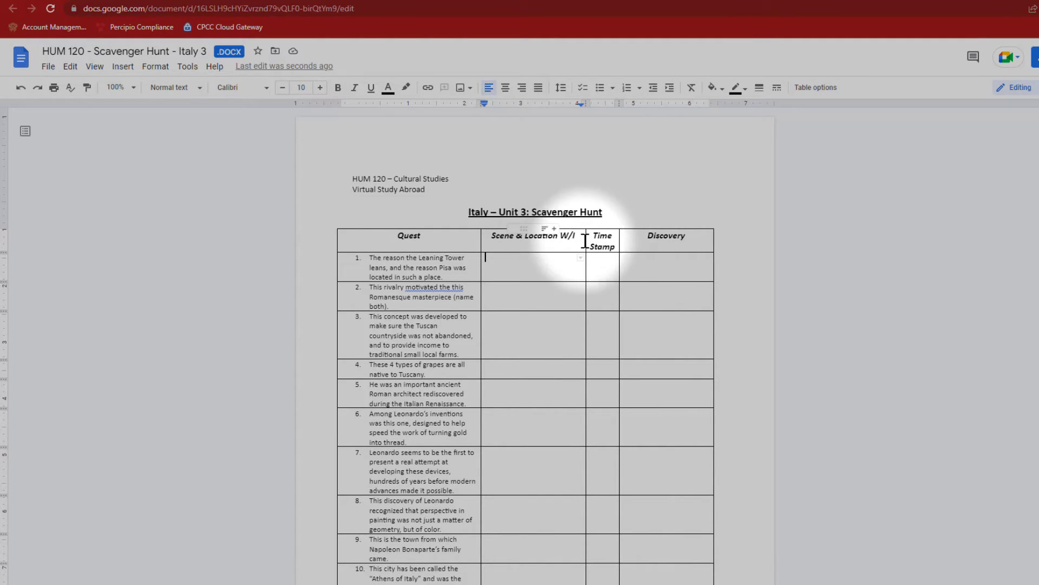
text(dfsdfs)
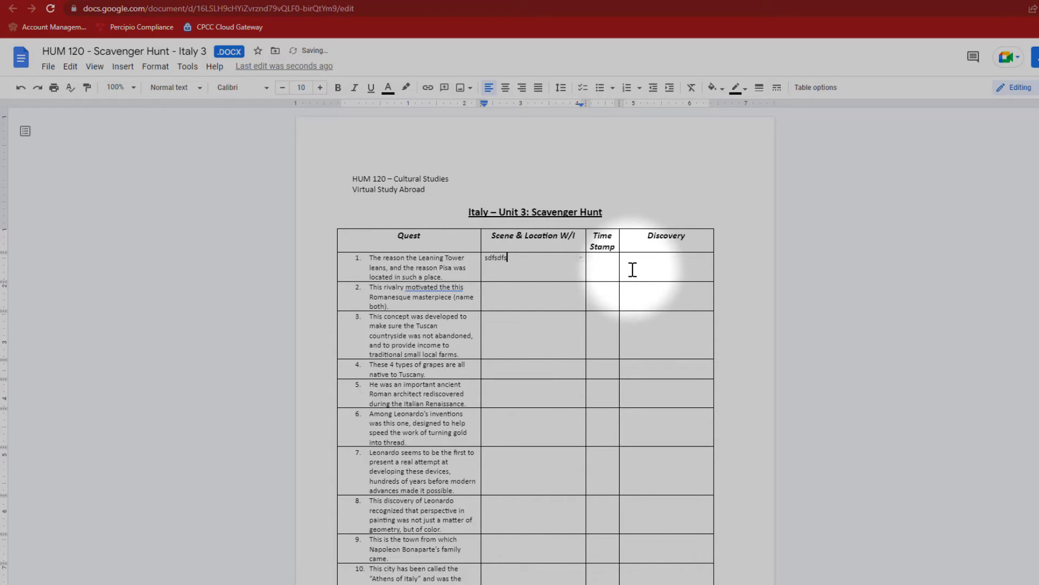
click(637, 269)
text(sDfasdf)
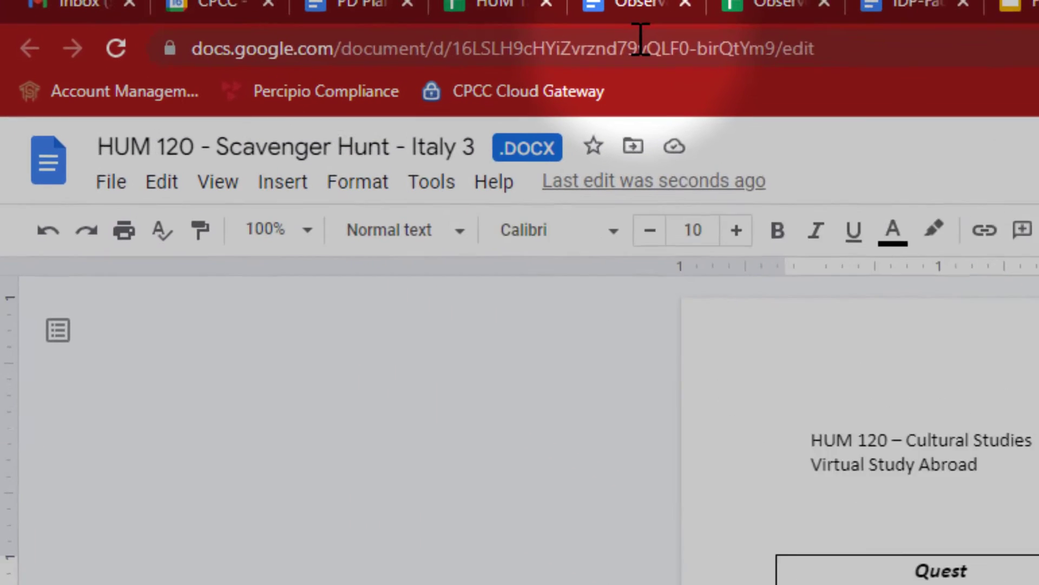
Copy the scavenger hunt document's URL from the browser address bar
click(640, 40)
right_click(642, 50)
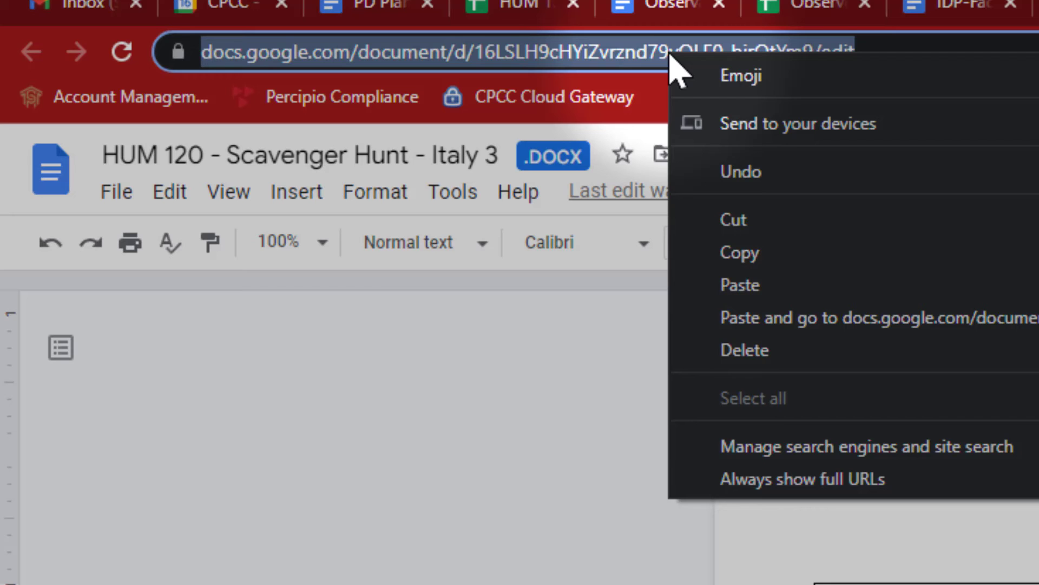
click(724, 254)
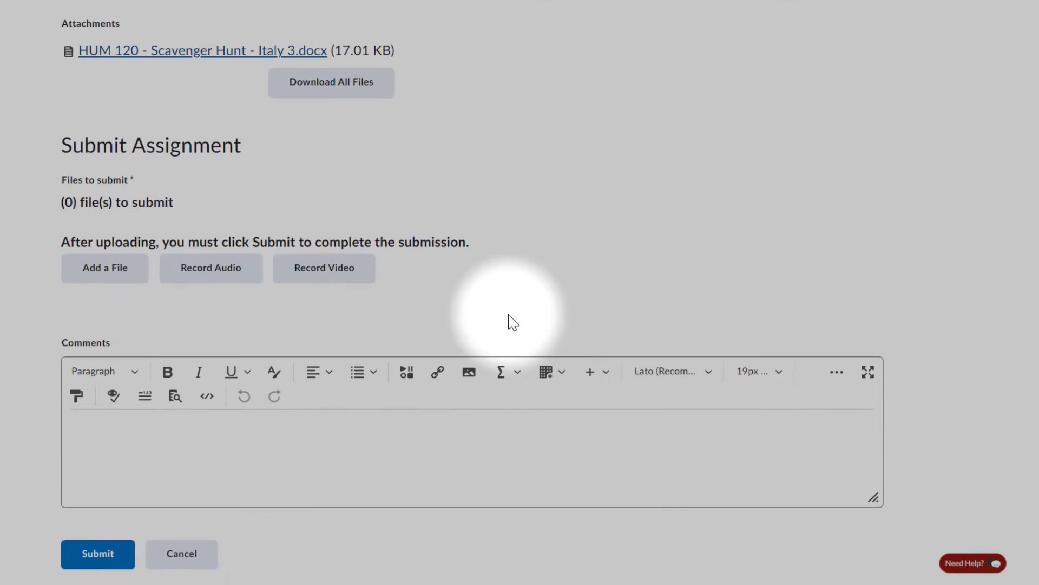
Paste the Google Docs link into the Submit Assignment Comments box
click(103, 424)
key(ctrl+v)
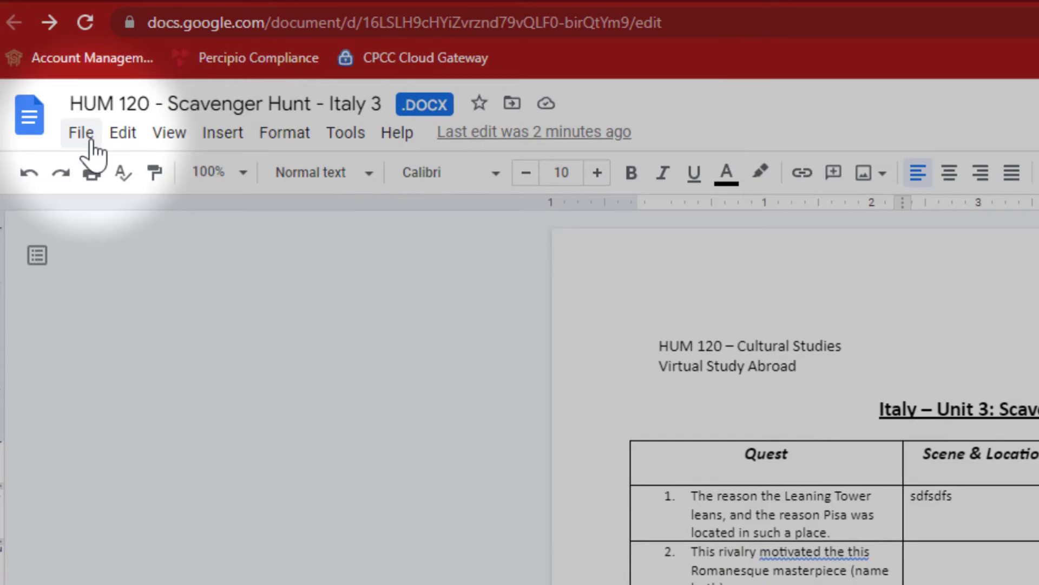
Rename the Google Doc to 'Test'
triple_click(290, 106)
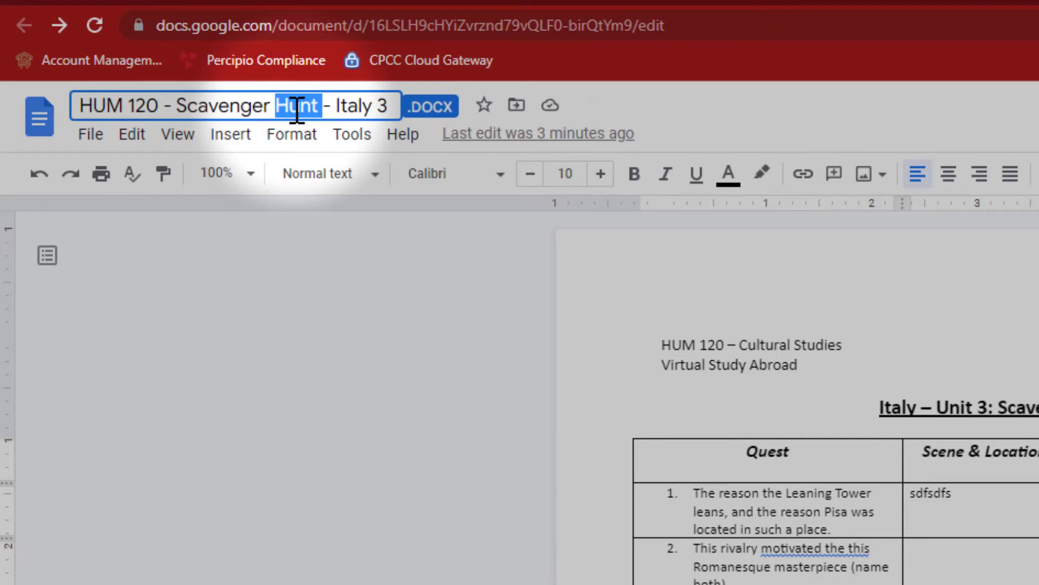
text(Test)
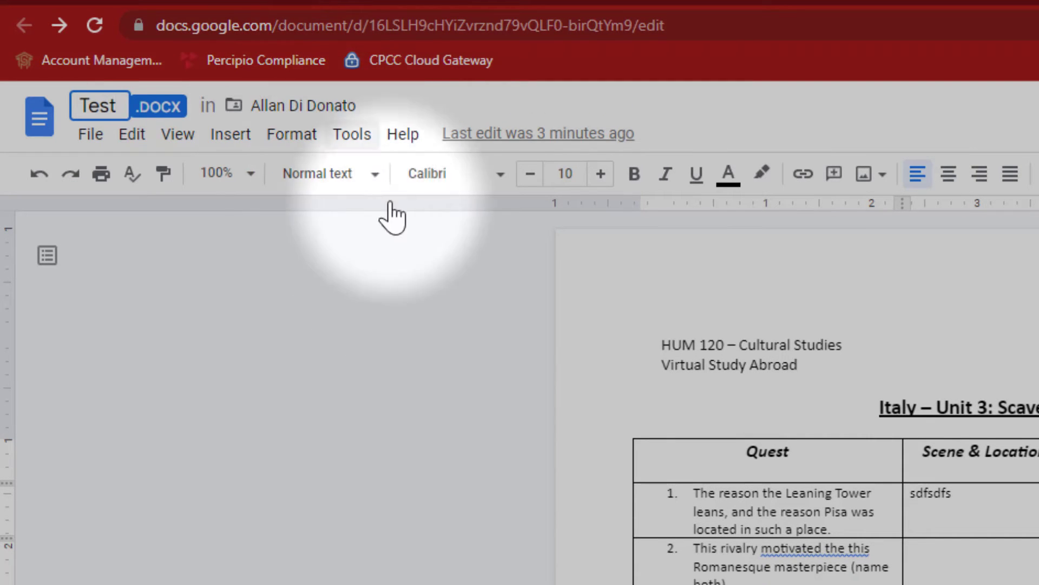
key(Return)
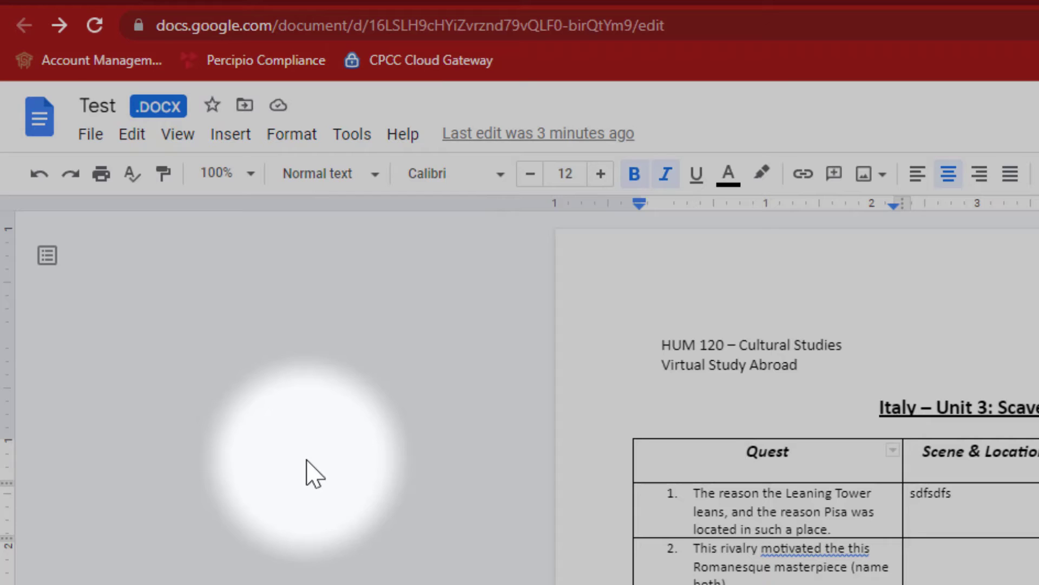
Download the document as a PDF Document (.pdf)
click(91, 136)
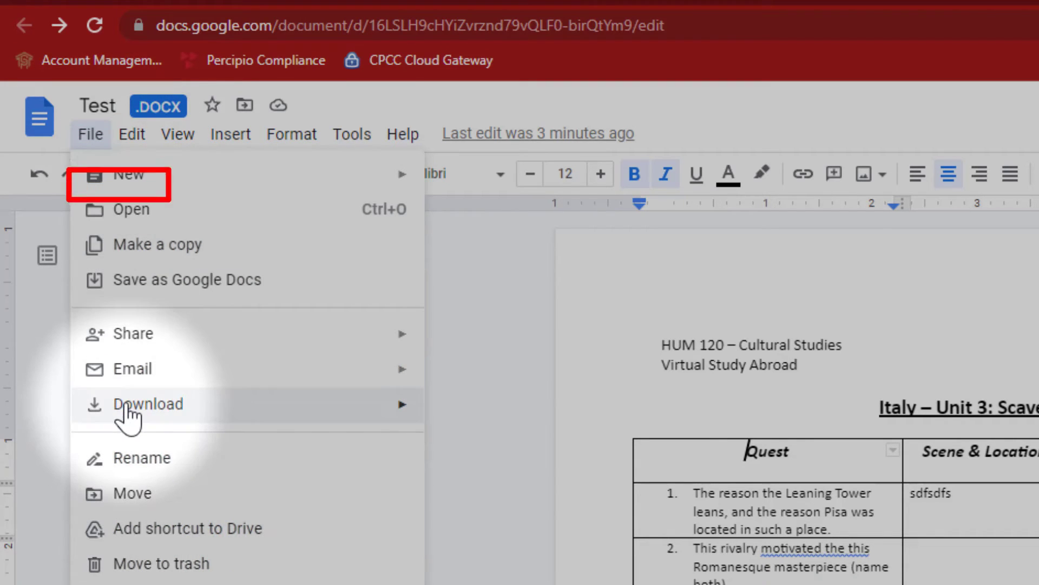
mouse_move(133, 411)
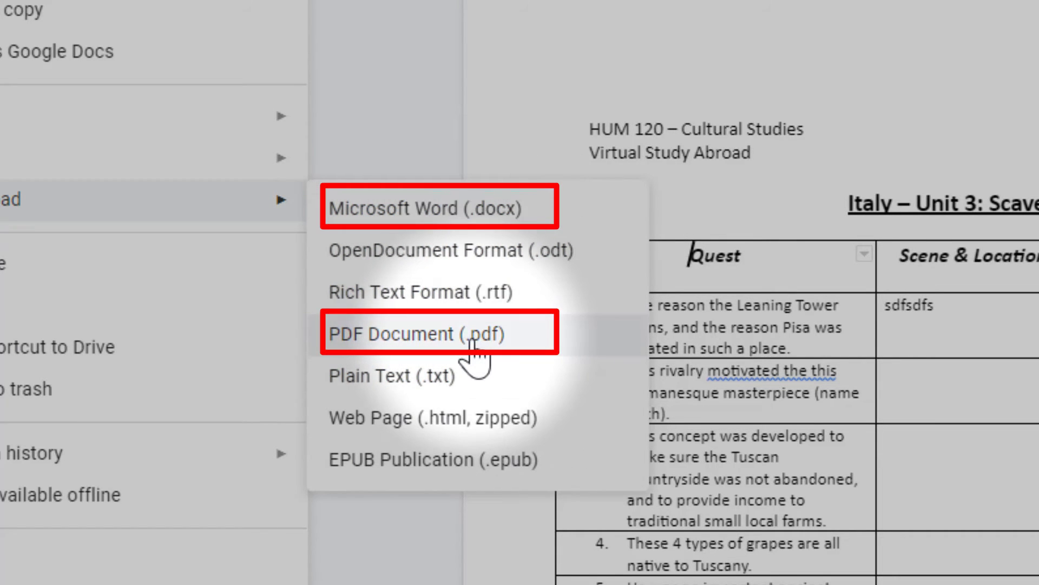
click(472, 340)
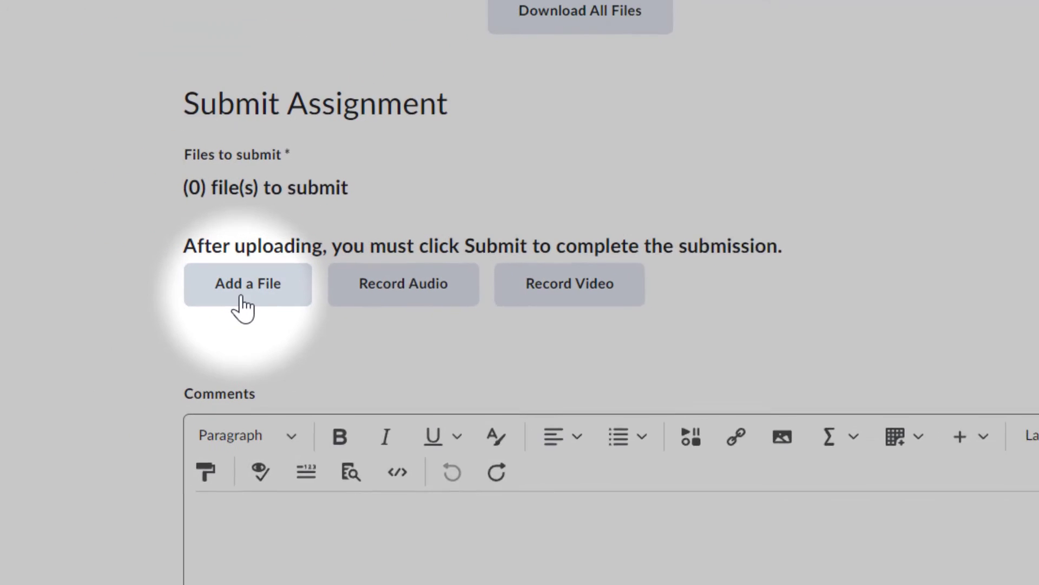
Attach Test.docx.pdf from Downloads to the submission and submit the assignment
click(252, 300)
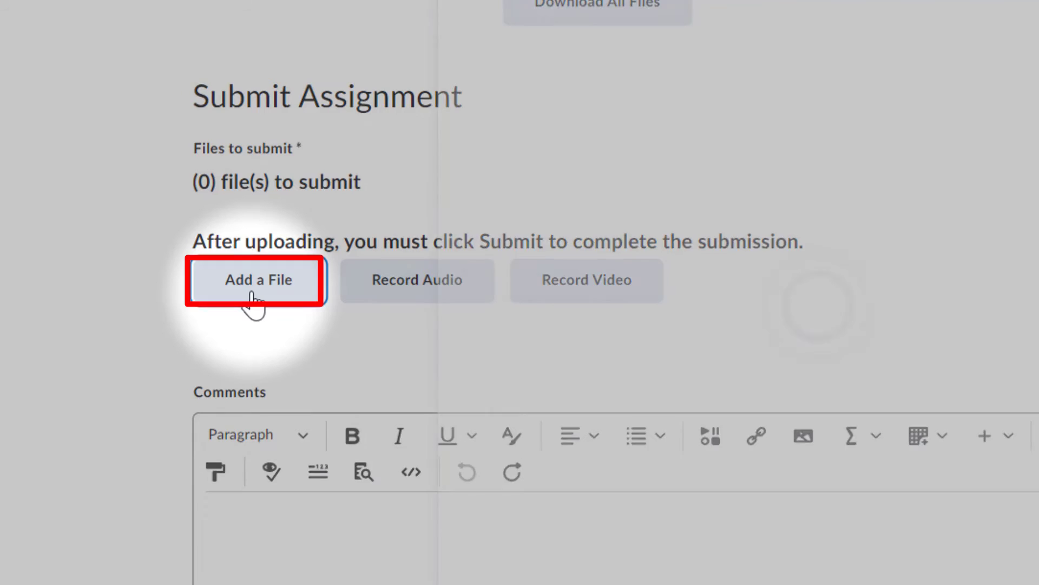
click(567, 102)
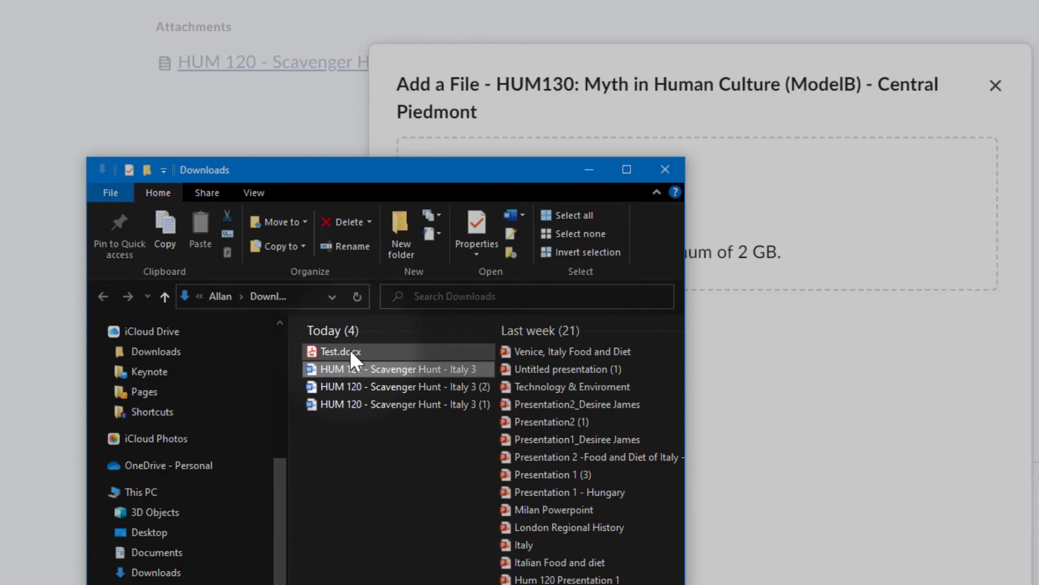
click(349, 349)
drag(349, 350, 809, 237)
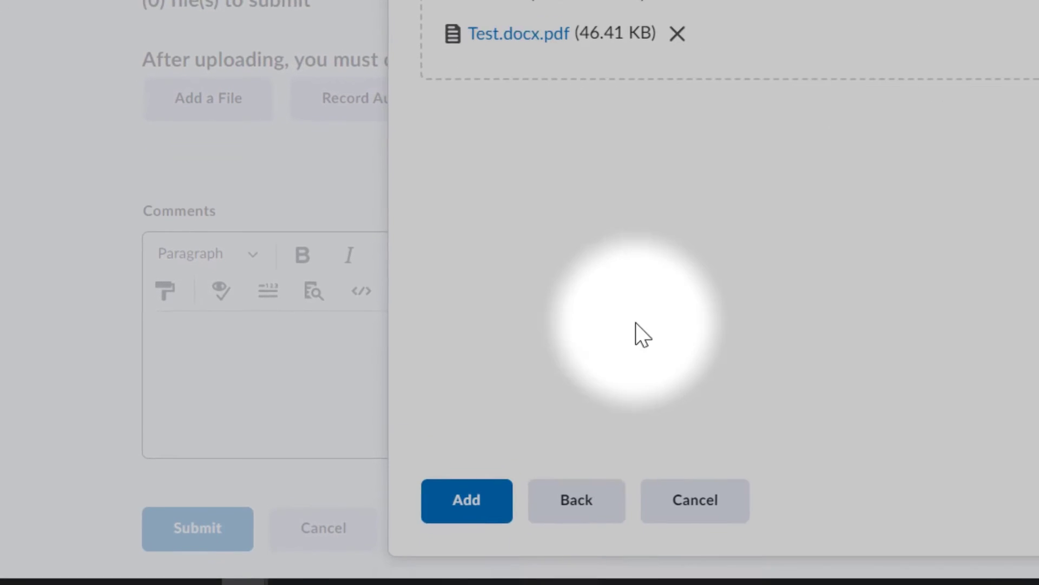
click(482, 493)
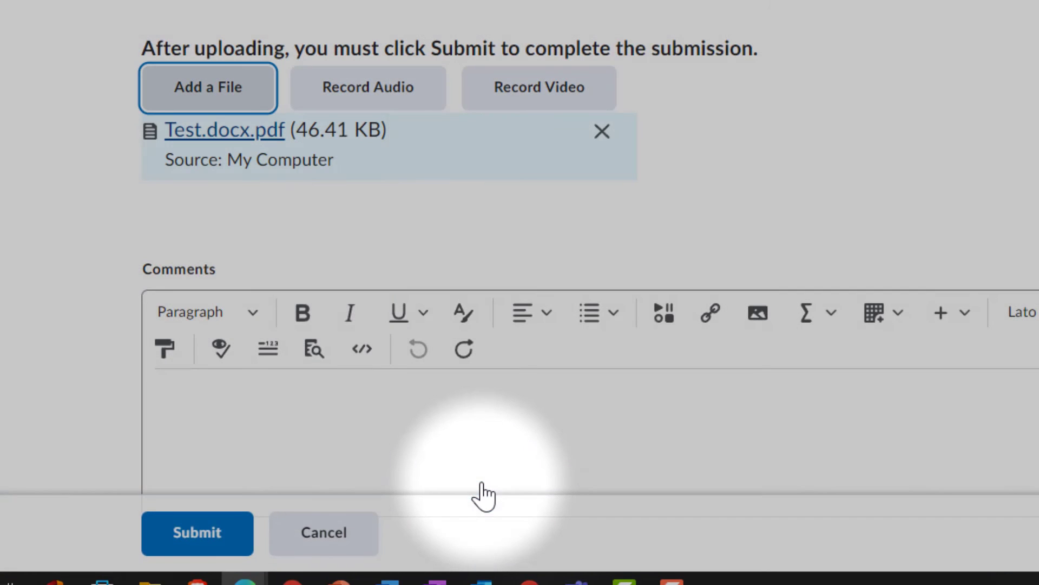
scroll(530, 303, down, 2)
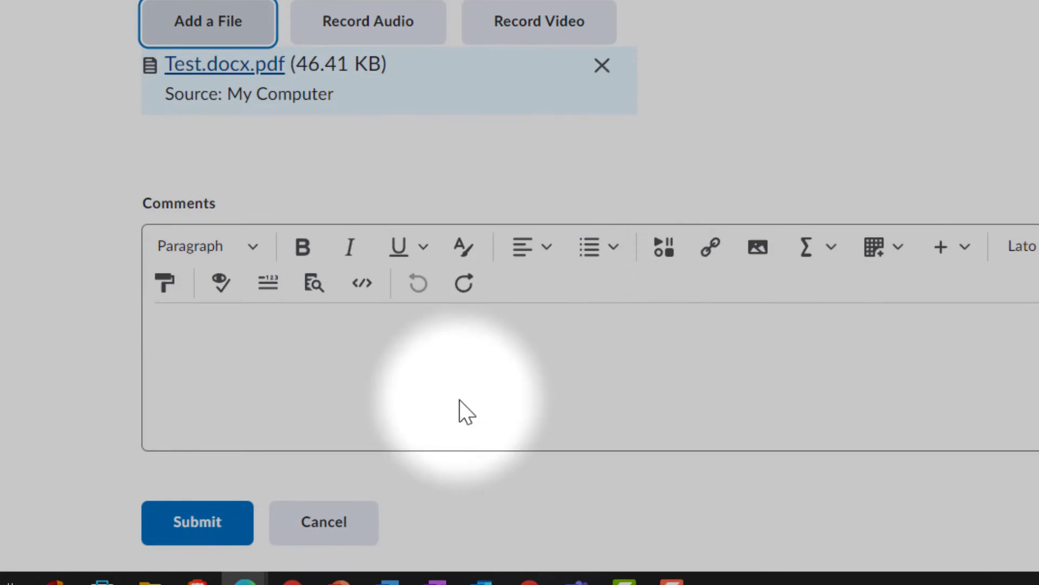
click(218, 525)
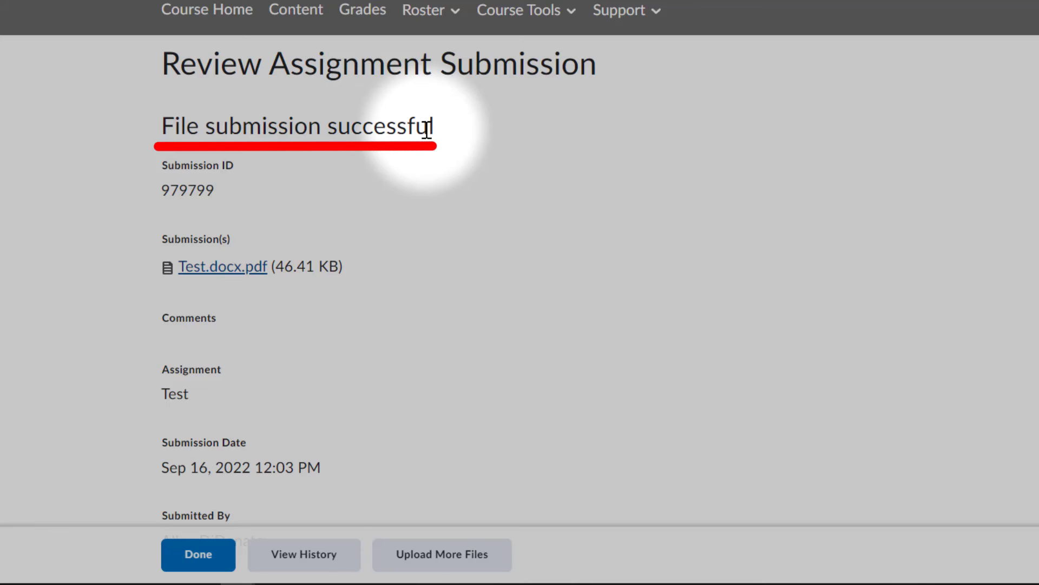
Exit learner view and go to the course Assignments list via Course Tools
click(861, 44)
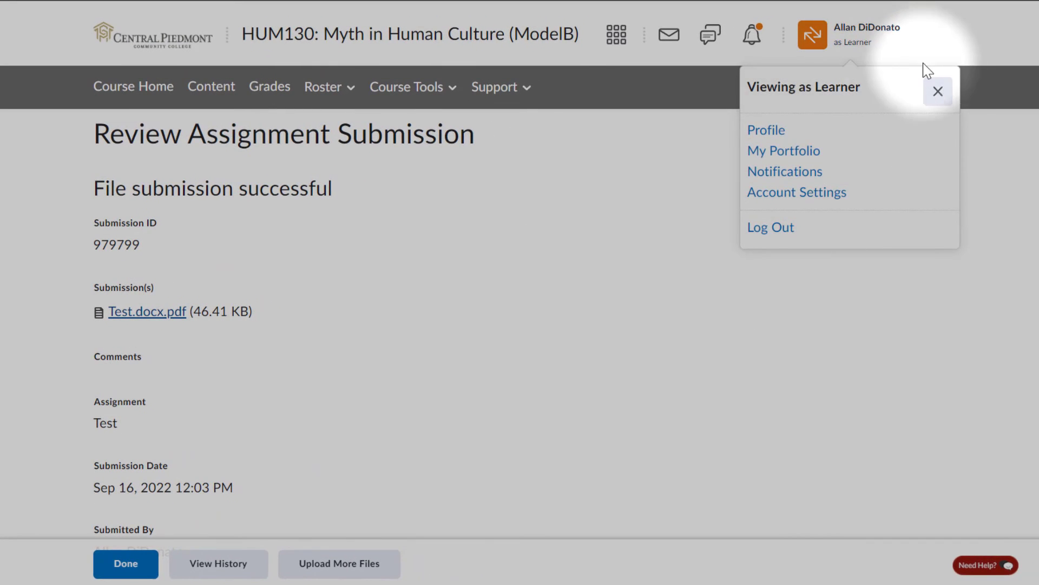
click(939, 91)
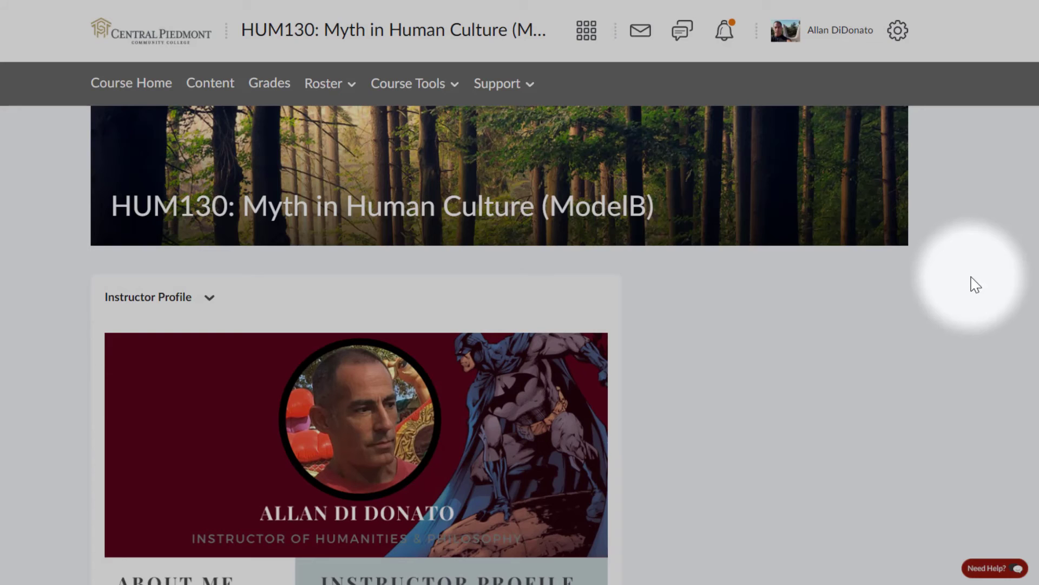
click(428, 84)
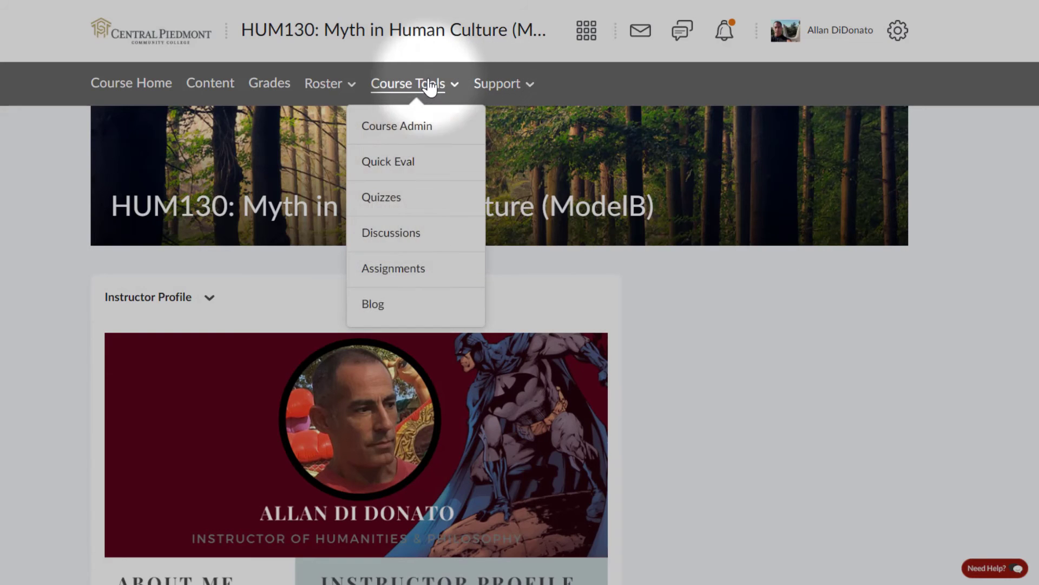
click(406, 253)
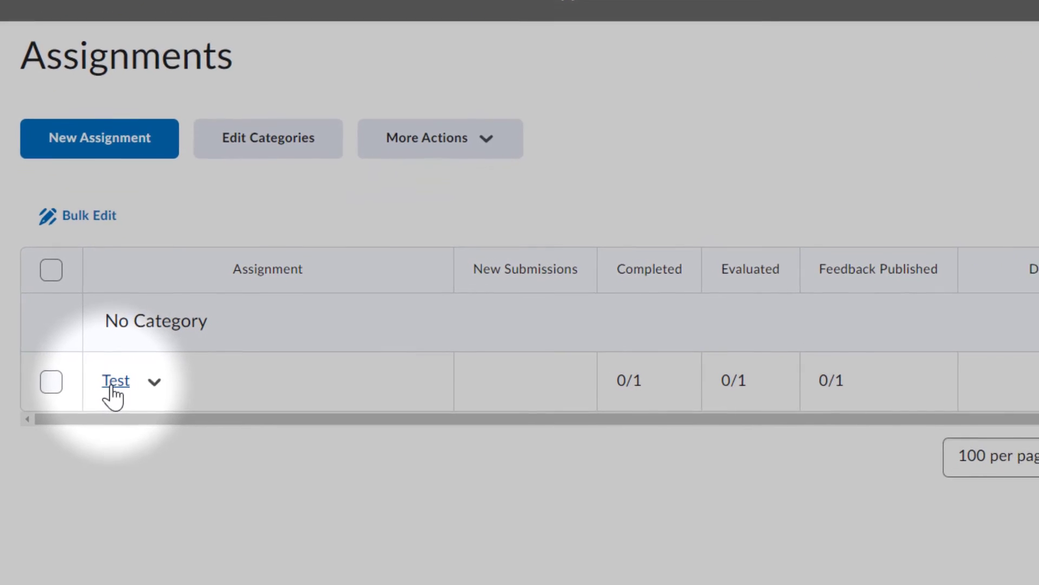
Open the Test assignment's submissions and view the submitted Test.docx.pdf
click(113, 381)
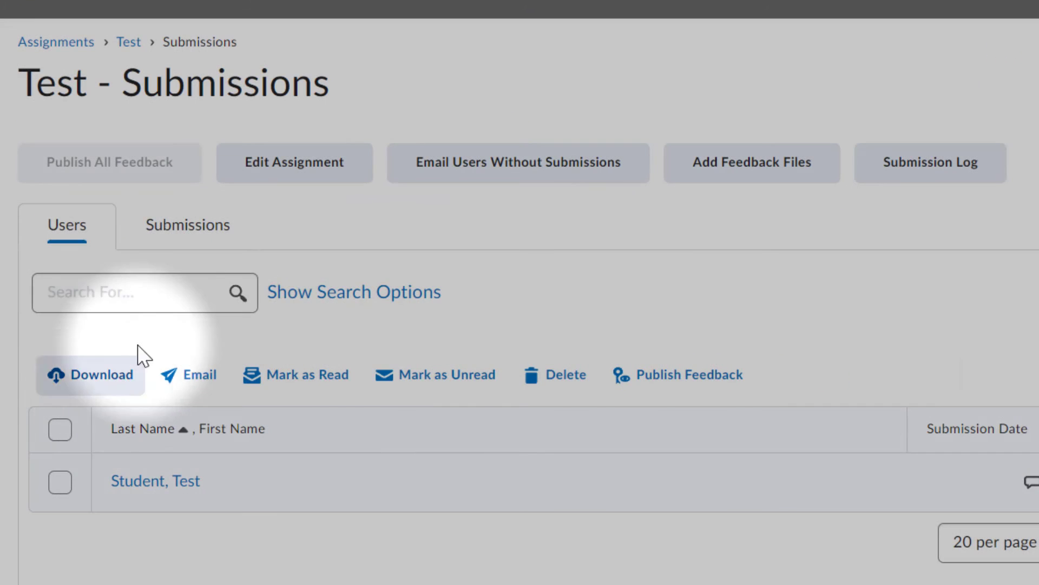
click(192, 232)
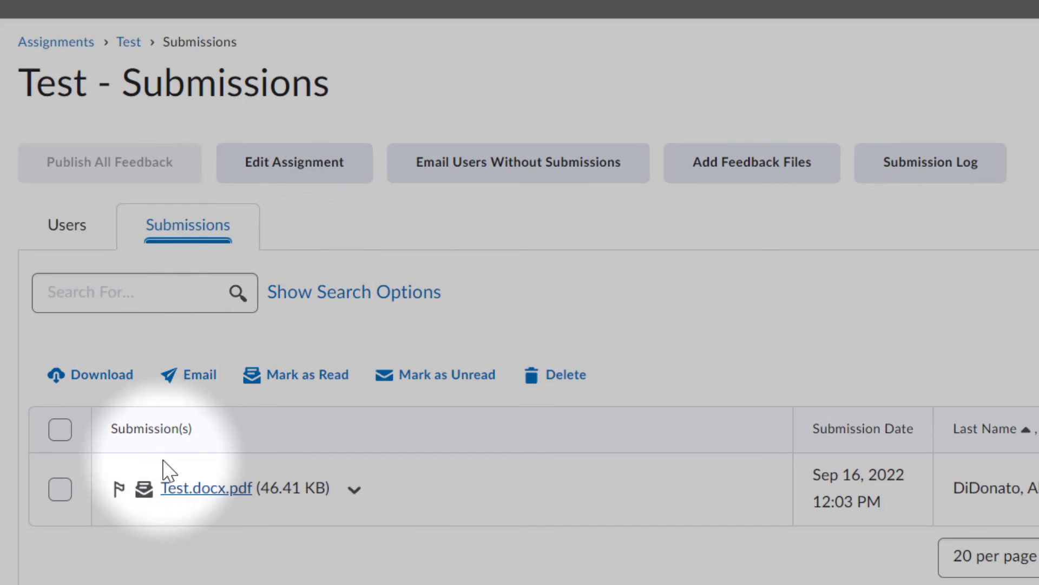
click(205, 489)
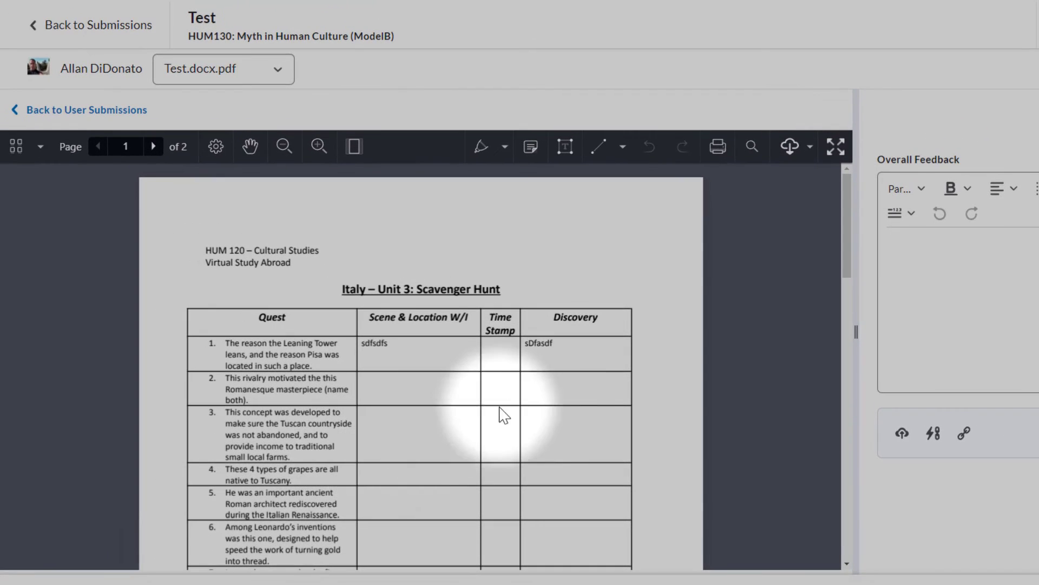